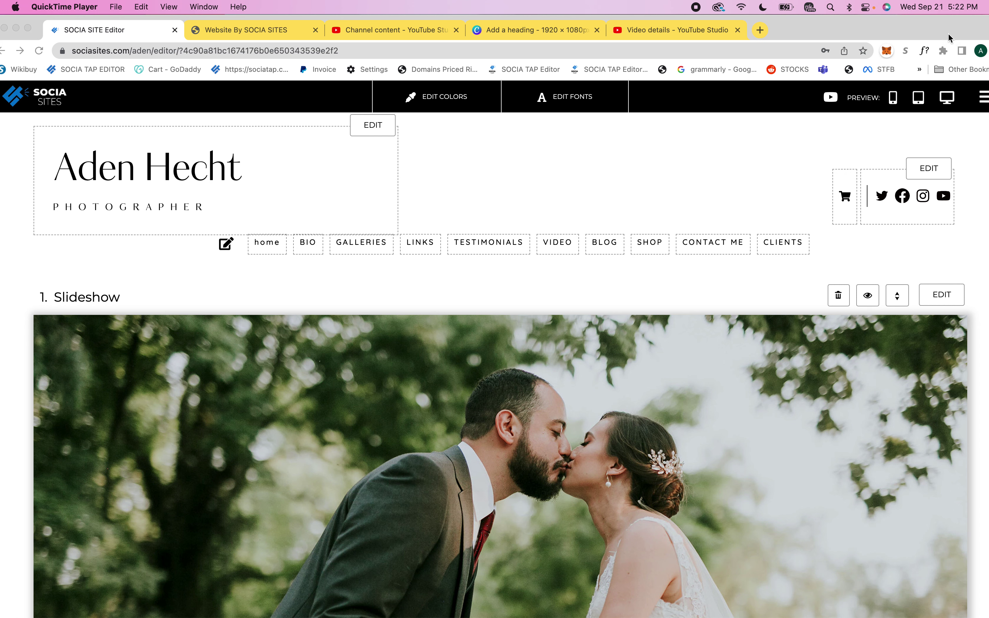
Bring the site editor browser forward and open the account settings password page from the menu.
drag(948, 33, 942, 28)
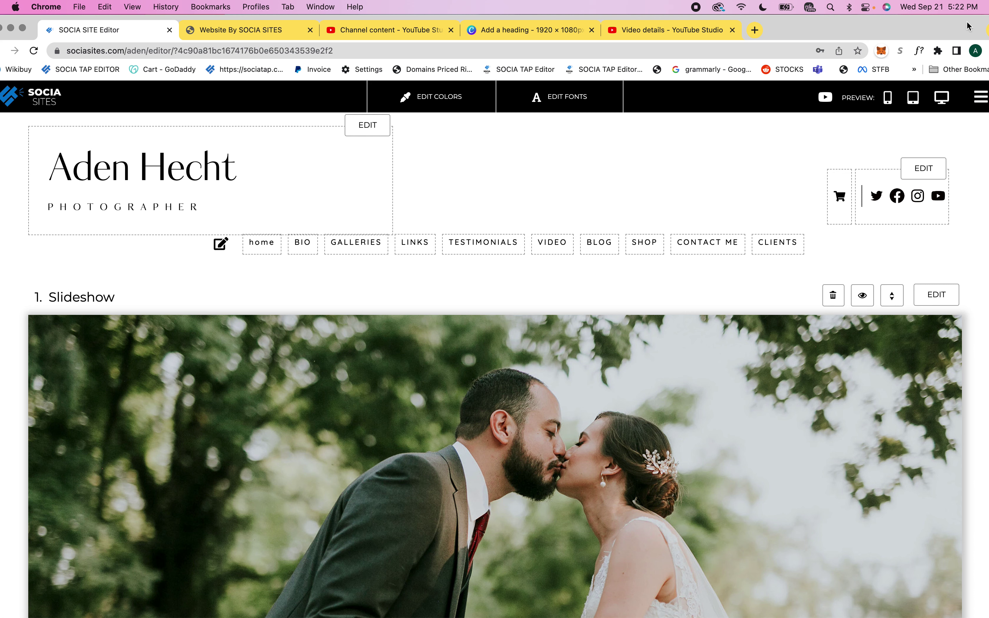
drag(969, 24, 965, 23)
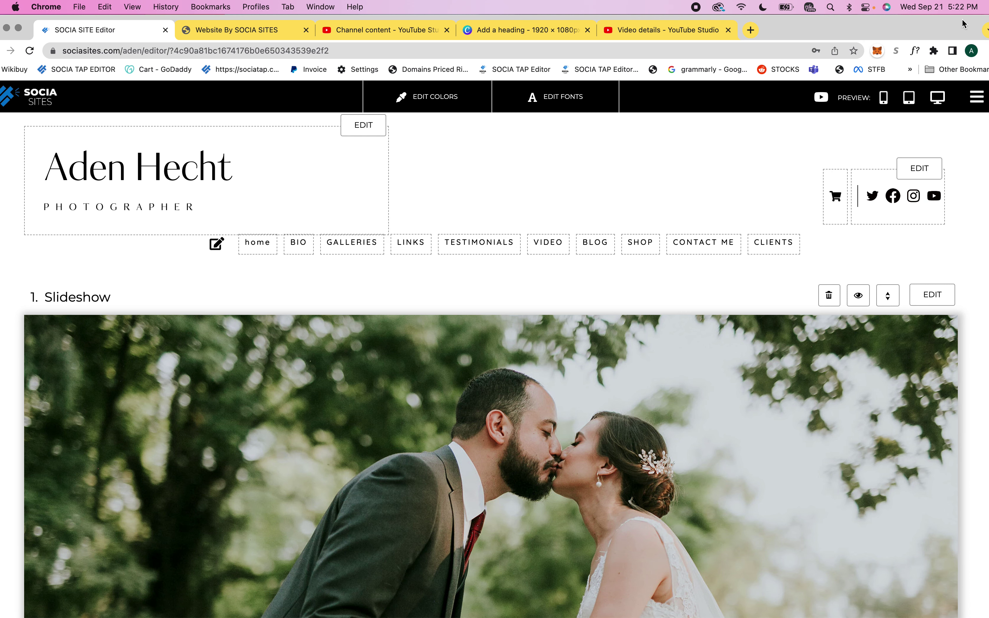
click(977, 98)
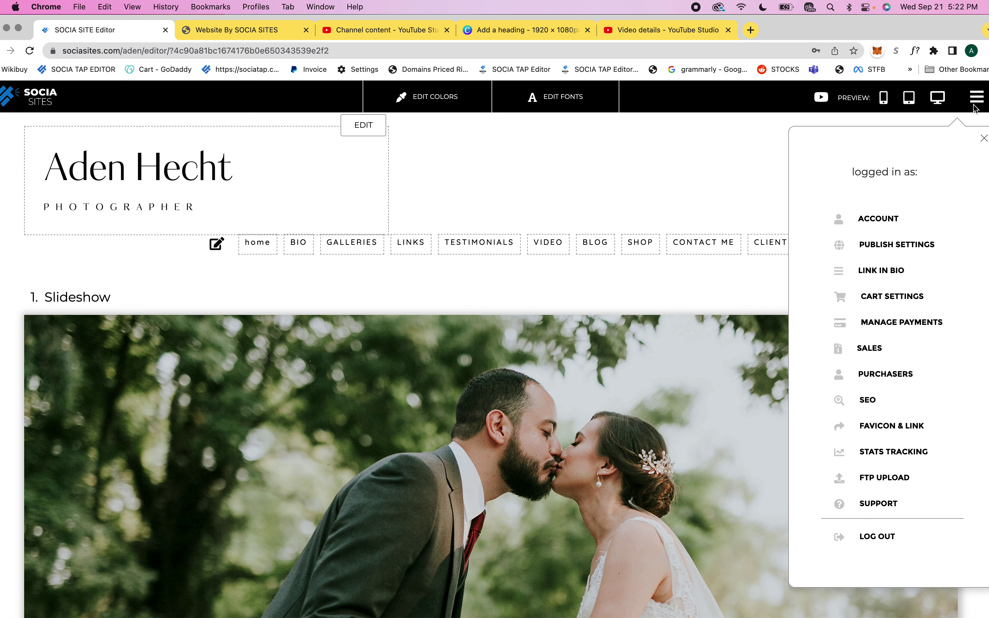
click(891, 225)
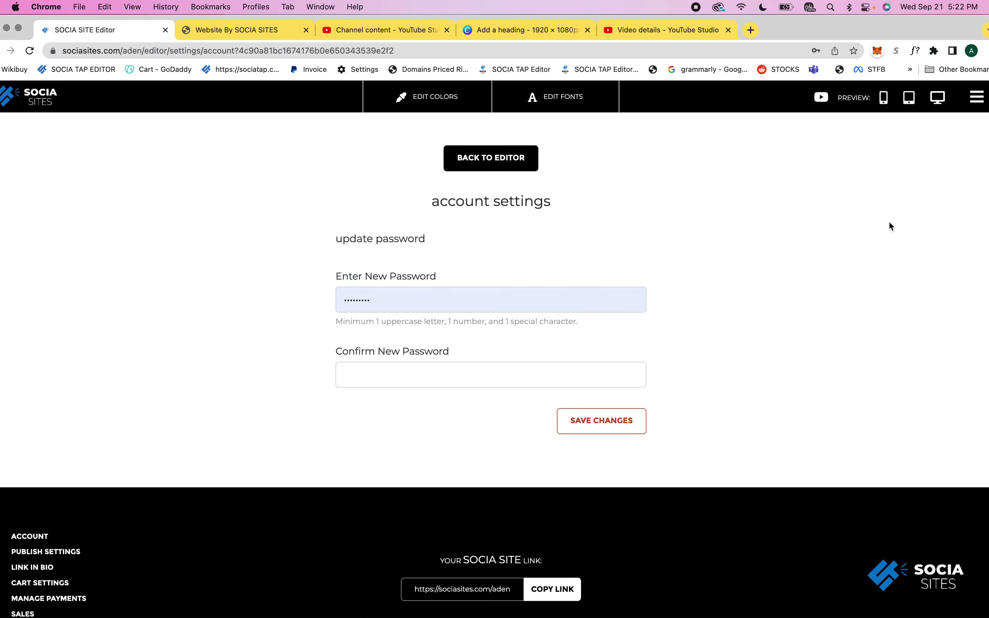
click(521, 159)
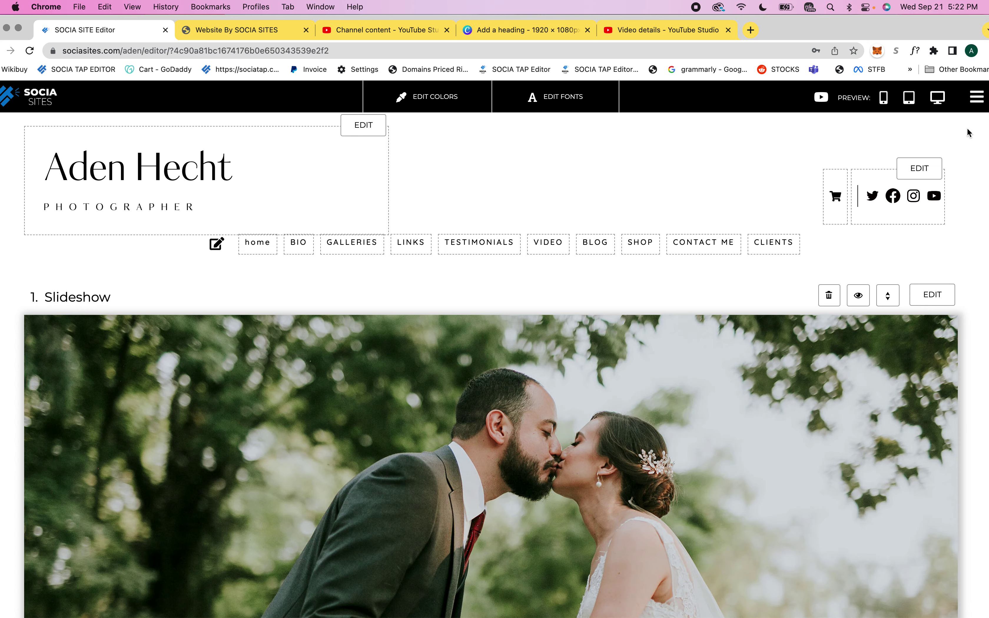
click(974, 108)
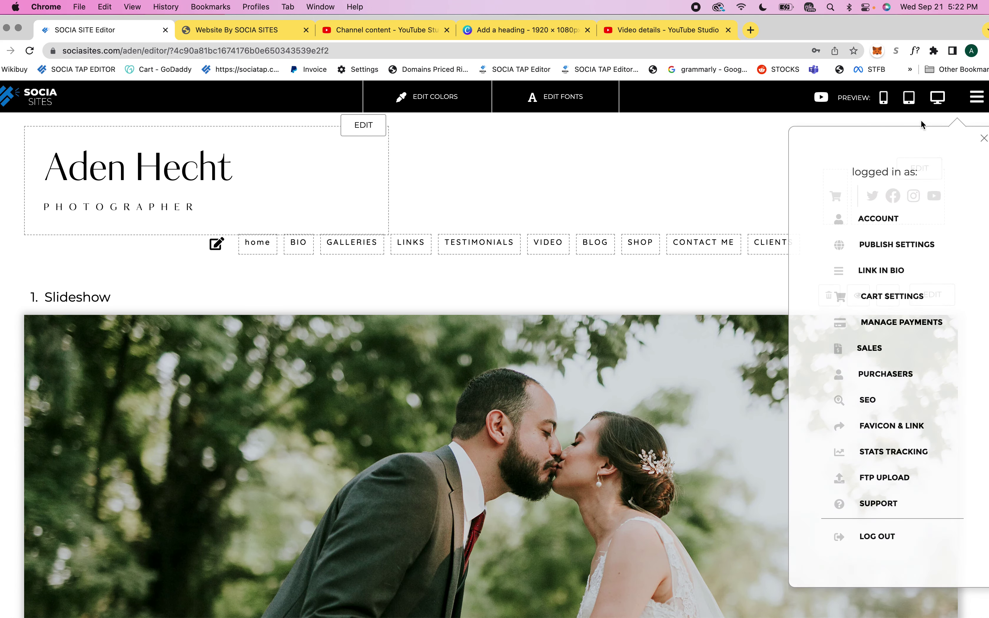
click(895, 245)
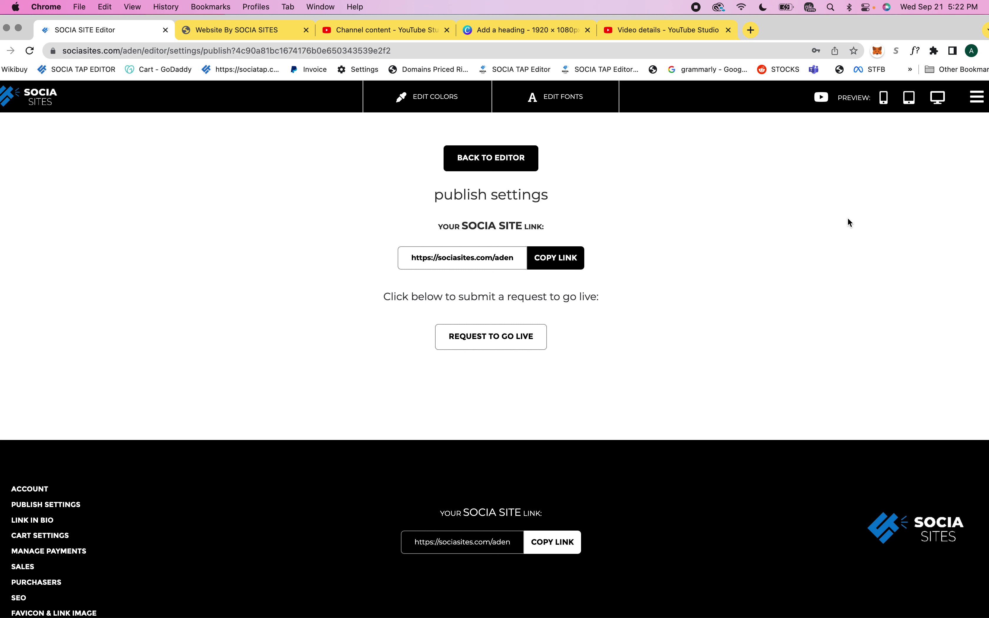
Open the LINK IN BIO settings page from the hamburger menu.
click(979, 102)
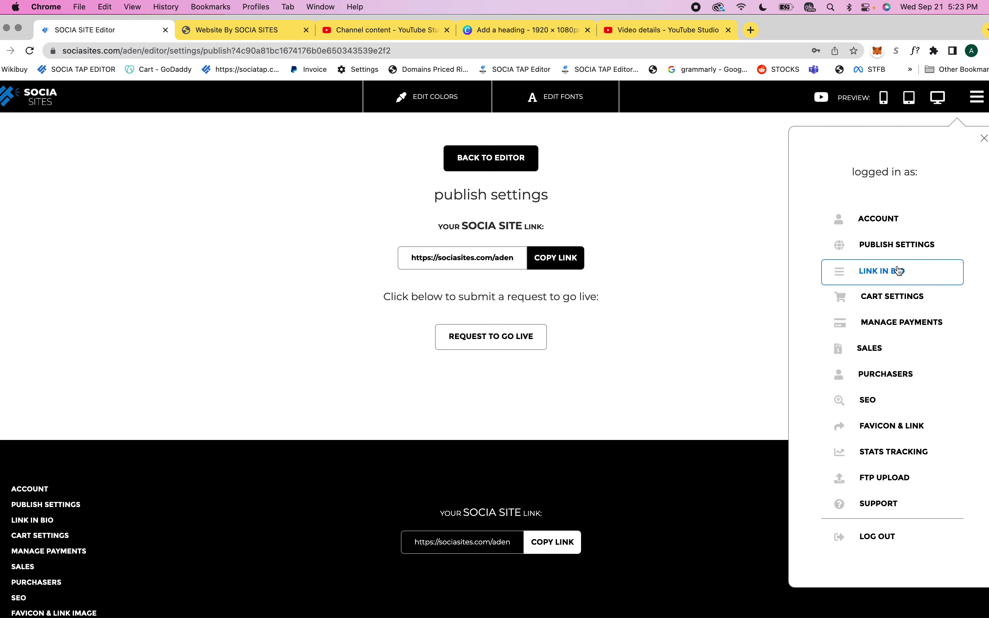
click(896, 275)
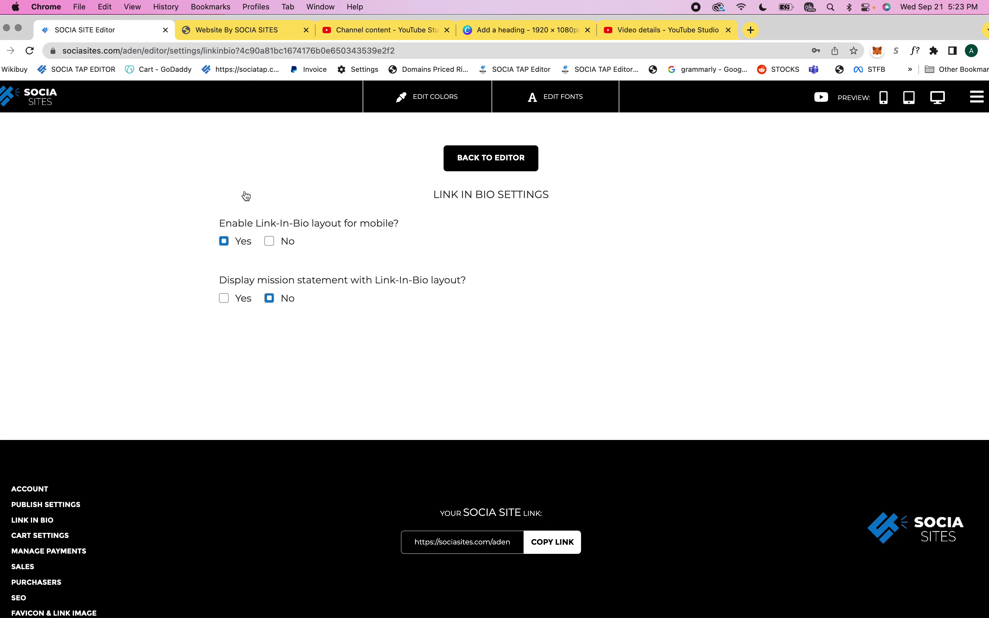
Switch to the 'Website By SOCIA SITES' tab to see the photographer homepage preview.
click(252, 33)
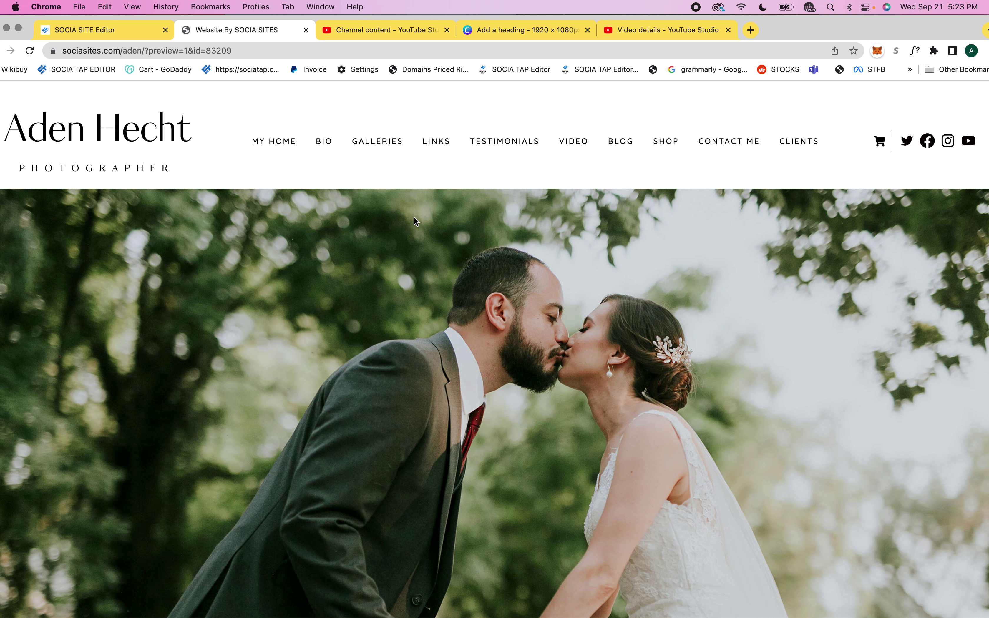
Flip between the editor and preview tabs, ending on the editor's Link In Bio settings.
click(81, 30)
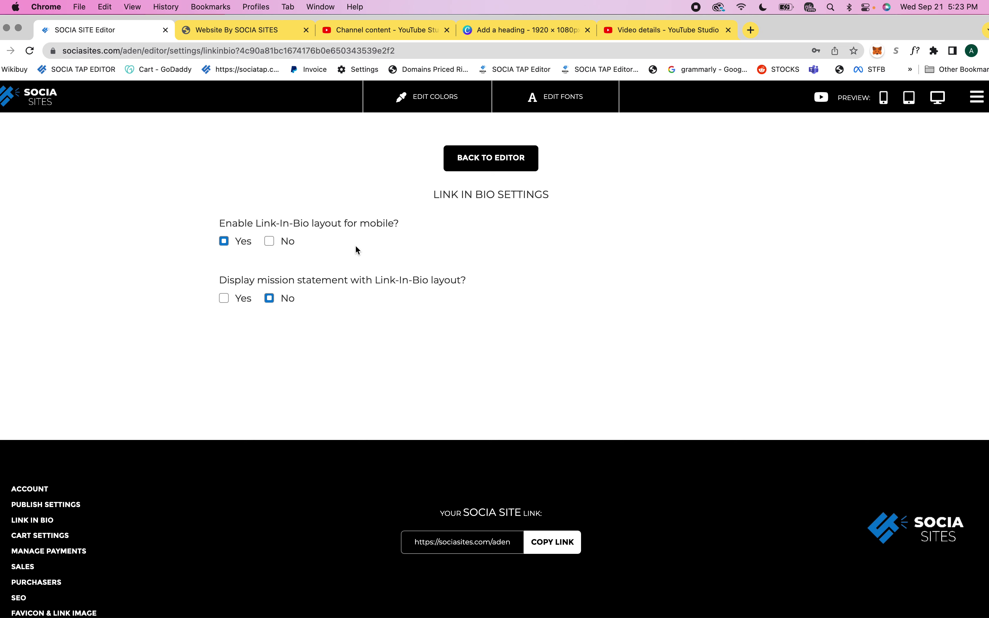
click(277, 33)
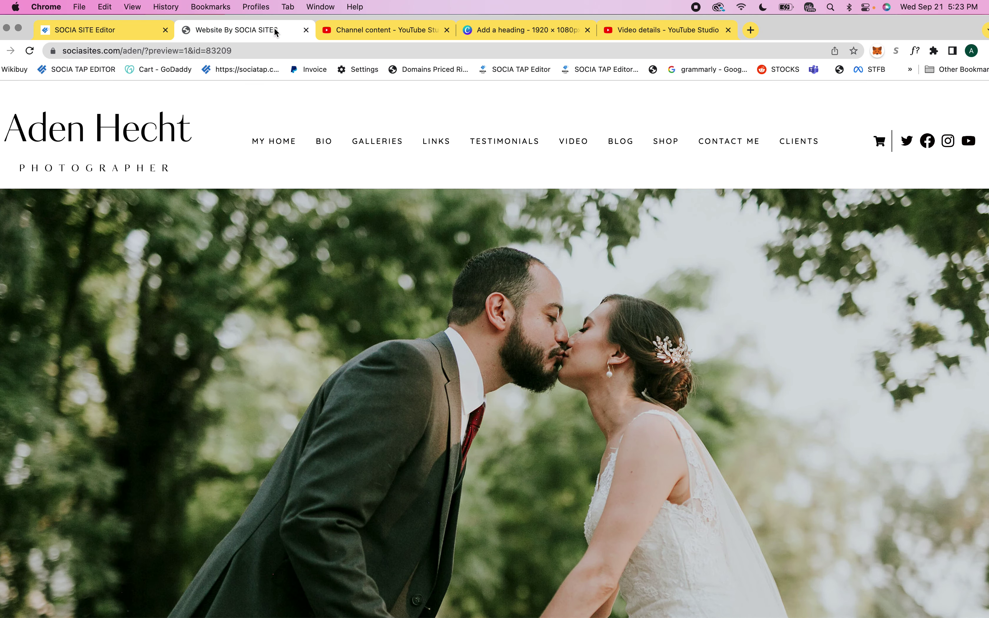
click(97, 30)
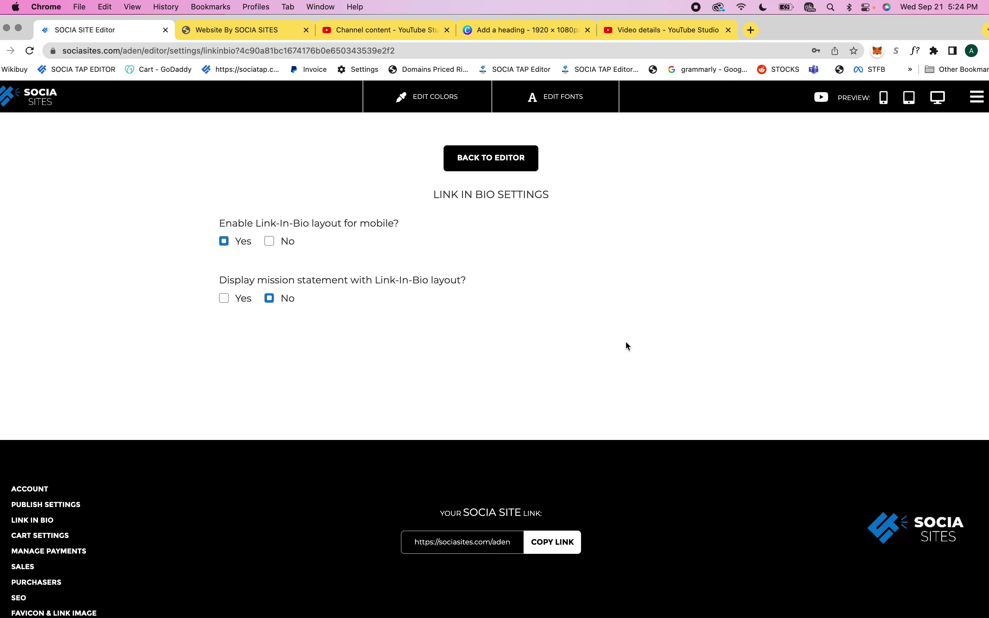
Review the Cart Settings page, then move on to the SEO meta tags page.
click(977, 97)
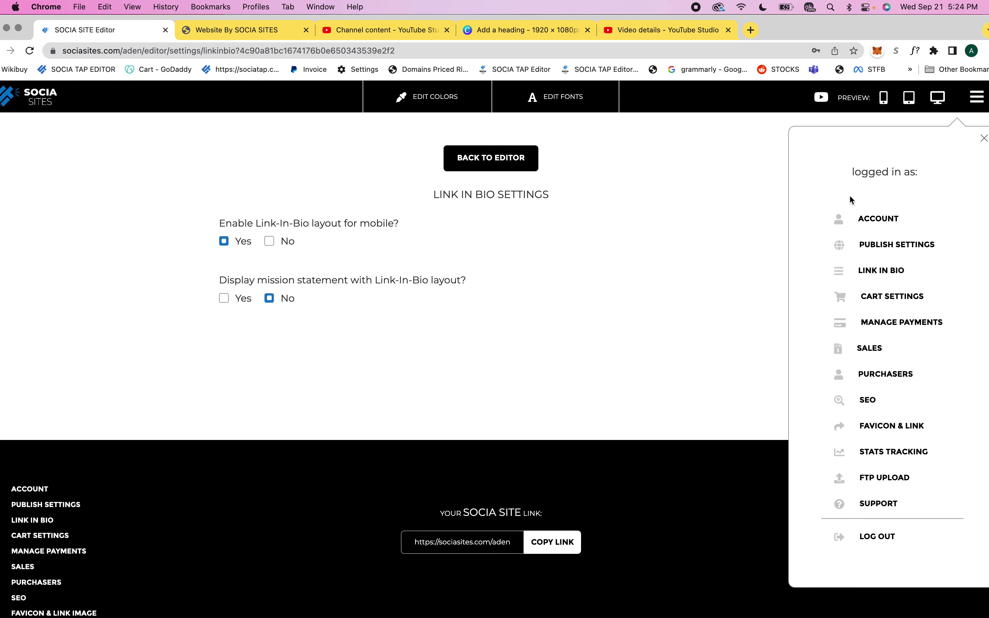
click(882, 295)
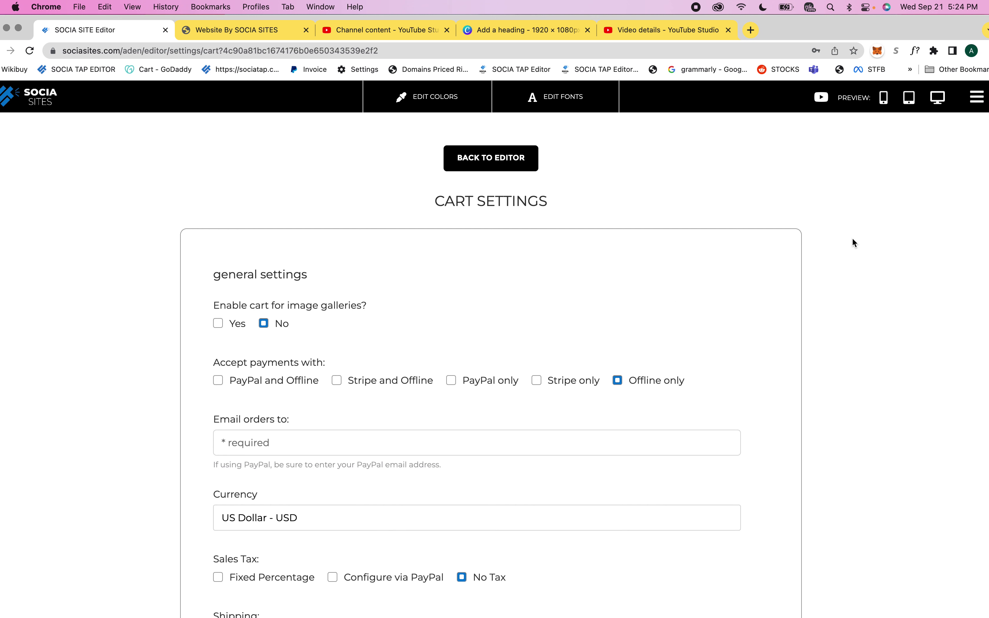
click(977, 97)
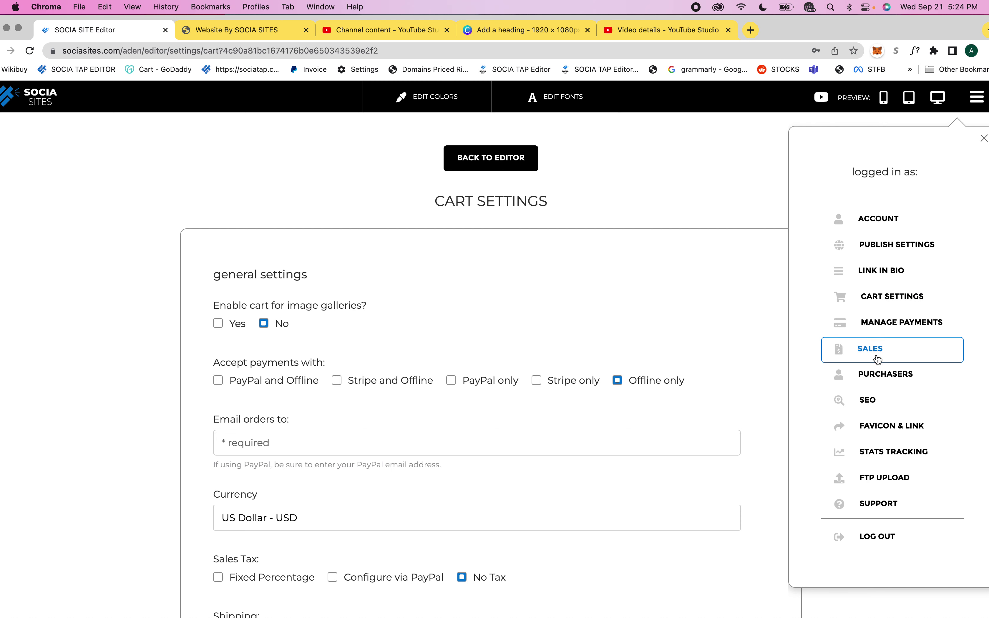
click(873, 406)
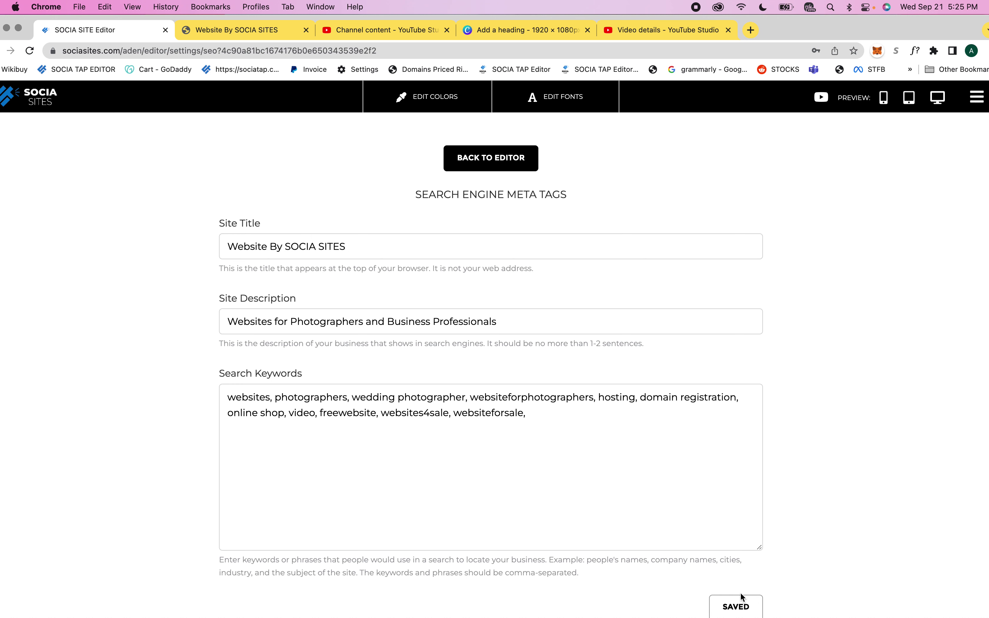
Open the Edit Favicon / Link Share Image page from the hamburger menu.
click(976, 102)
click(884, 427)
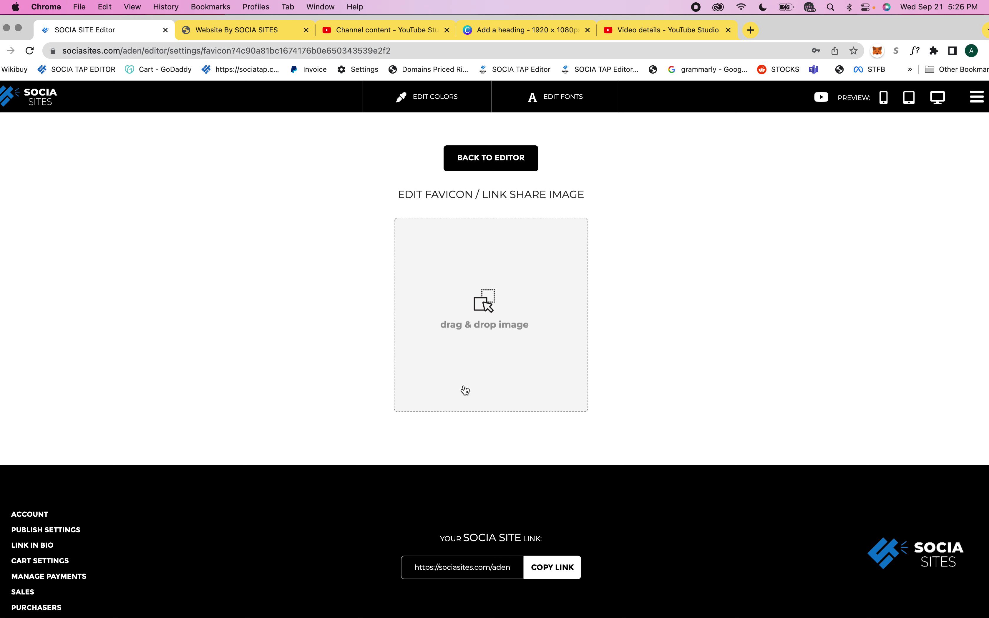
Go to the STATS TRACKING page from the account menu.
click(978, 98)
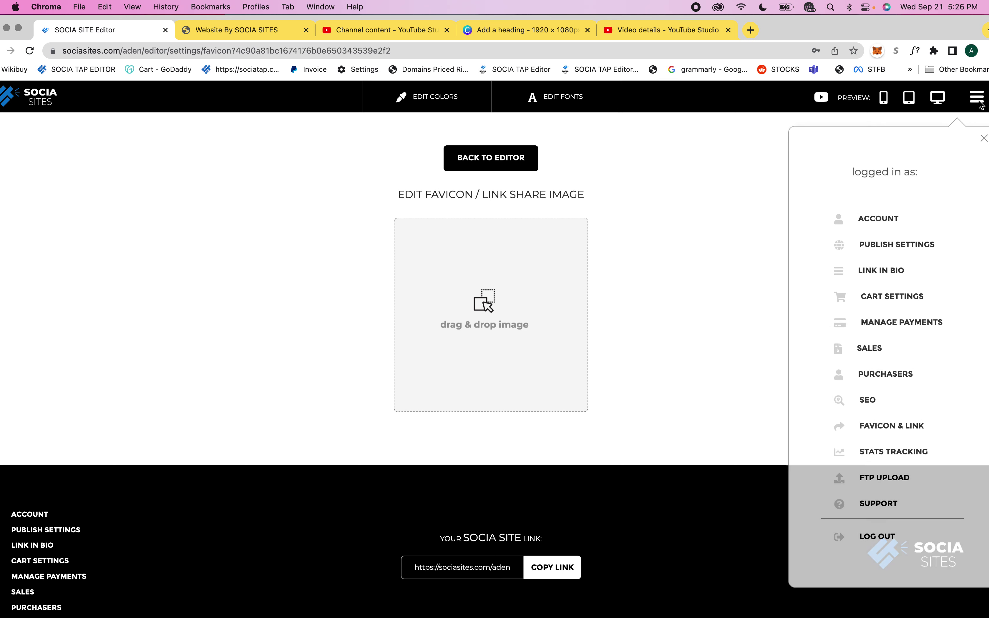
click(898, 453)
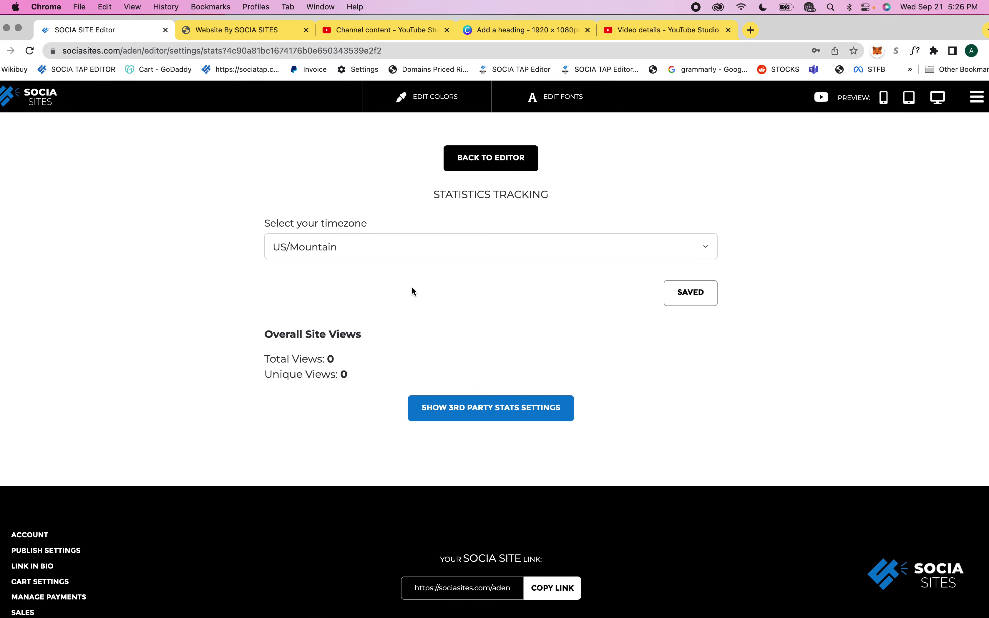
Check the timezone list keeping US/Mountain, then show the third-party stats ID fields.
click(398, 253)
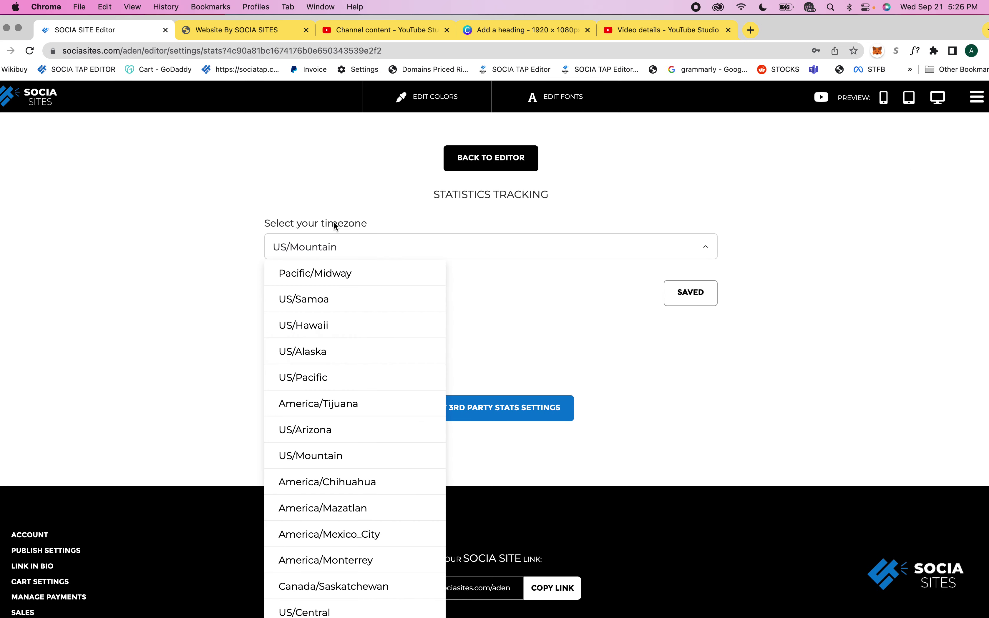
click(705, 247)
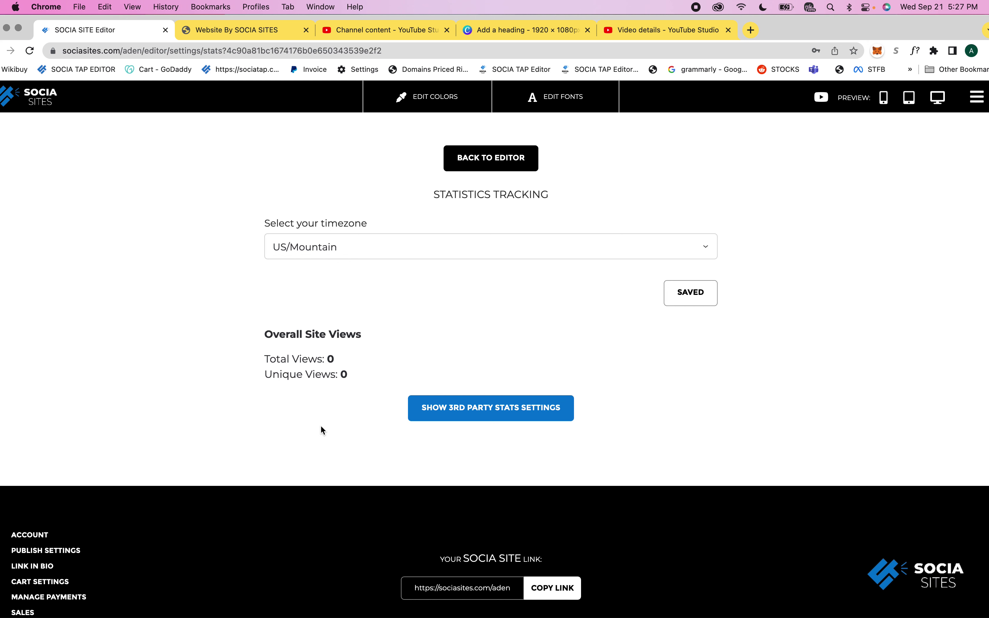
click(437, 415)
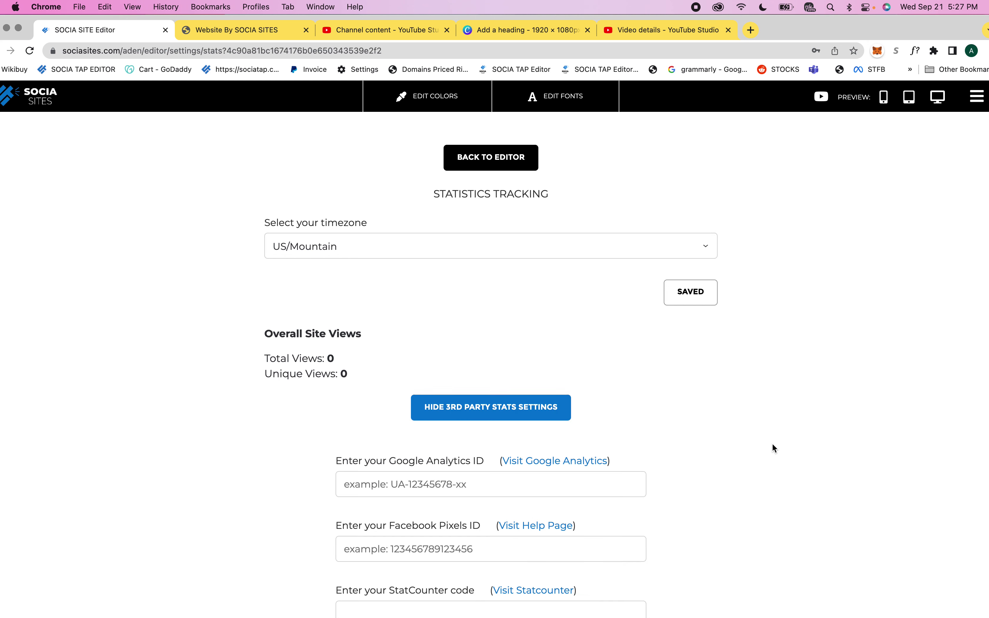
Save the stats settings with timezone US/Mountain and the third-party ID fields left empty.
scroll(772, 443, down, 4)
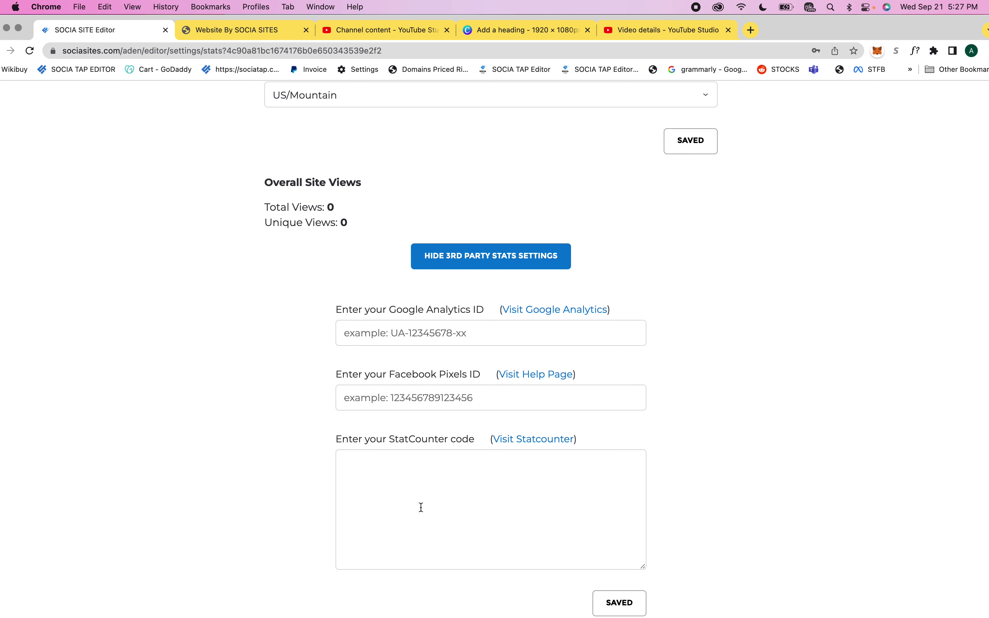
scroll(490, 462, up, 1)
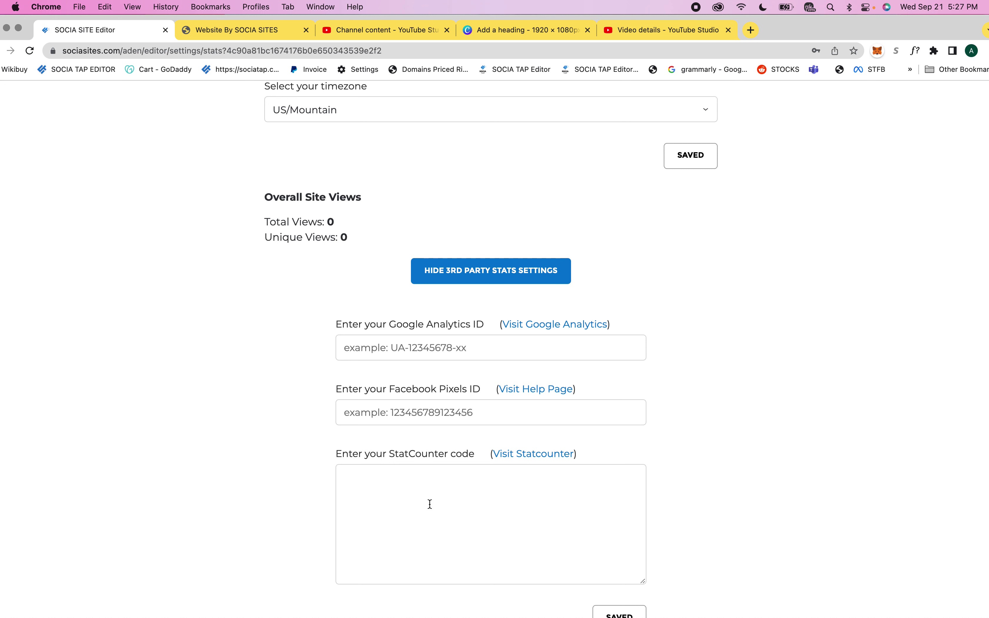
scroll(660, 518, down, 3)
click(635, 494)
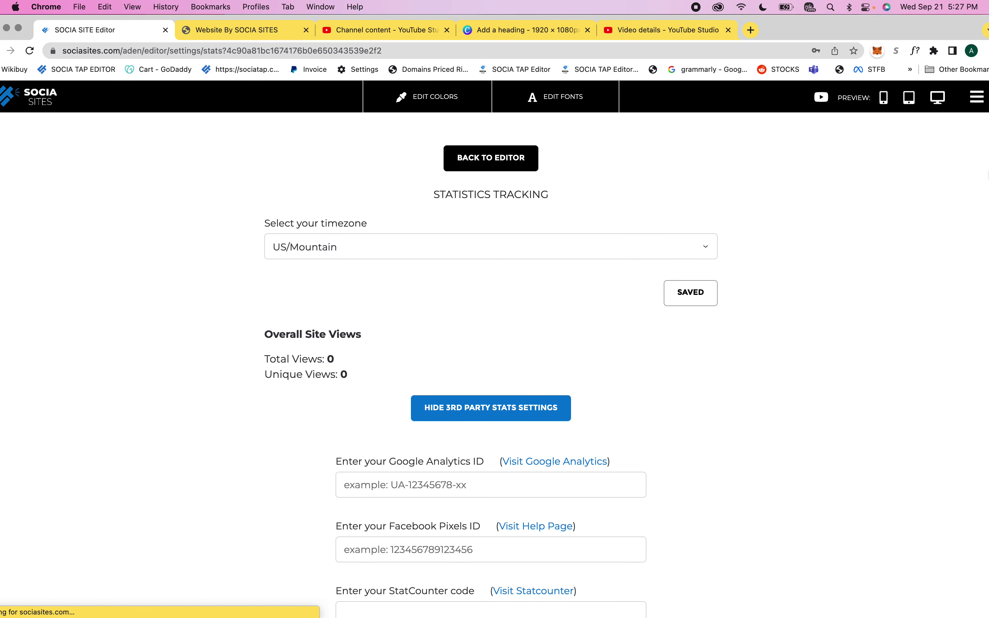
Visit the FTP UPLOAD files page, then open the SUPPORT 'Submit a Ticket' form.
click(977, 98)
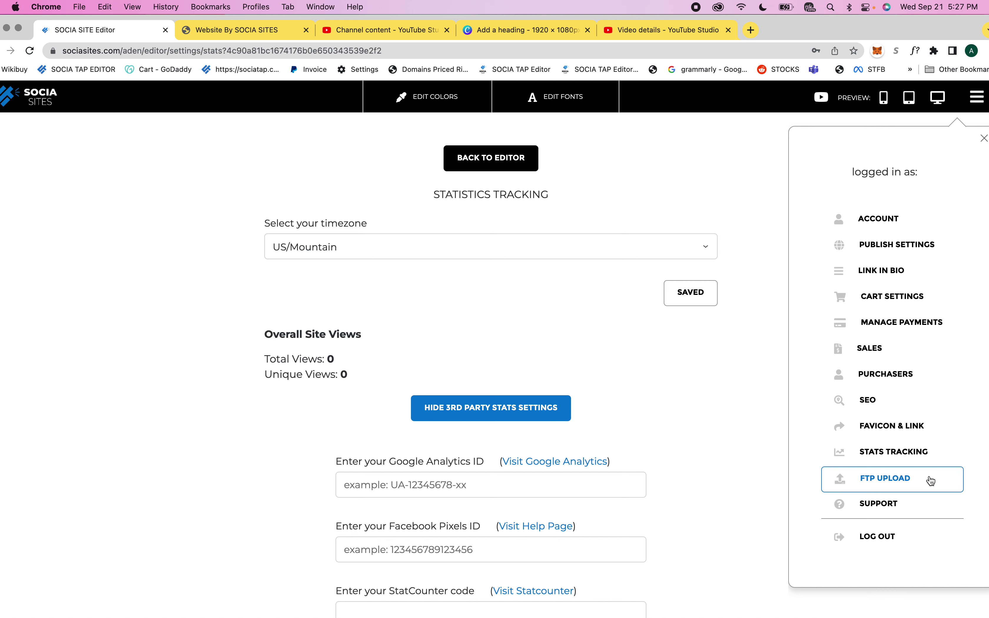
click(892, 486)
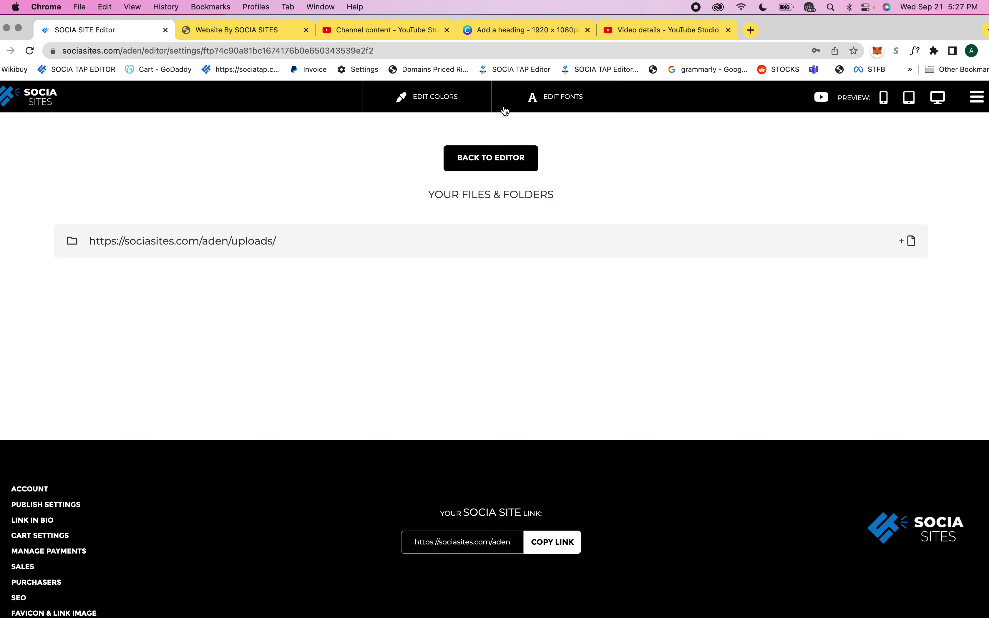
click(977, 97)
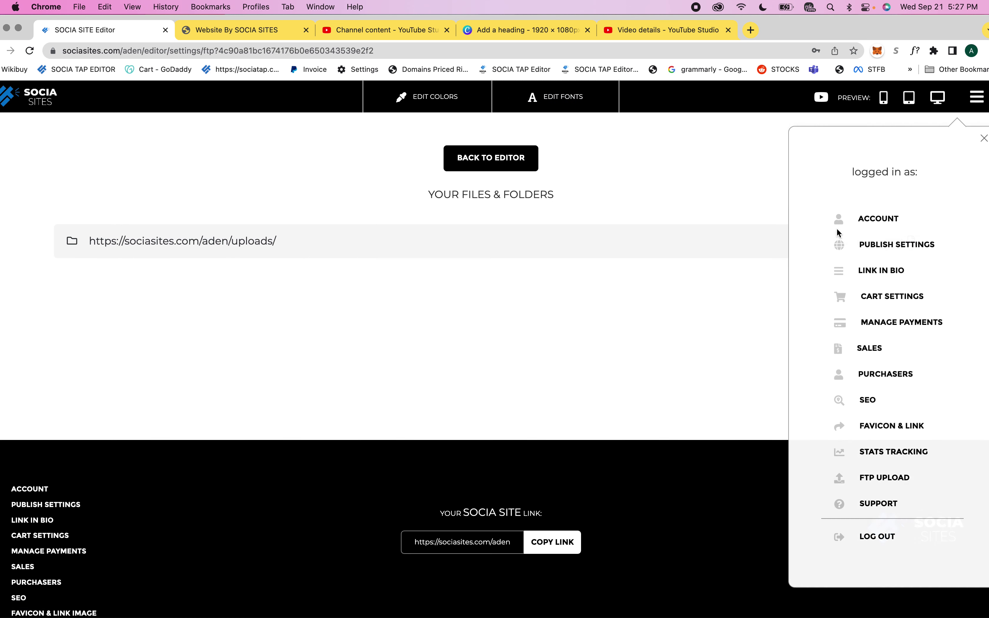
click(879, 506)
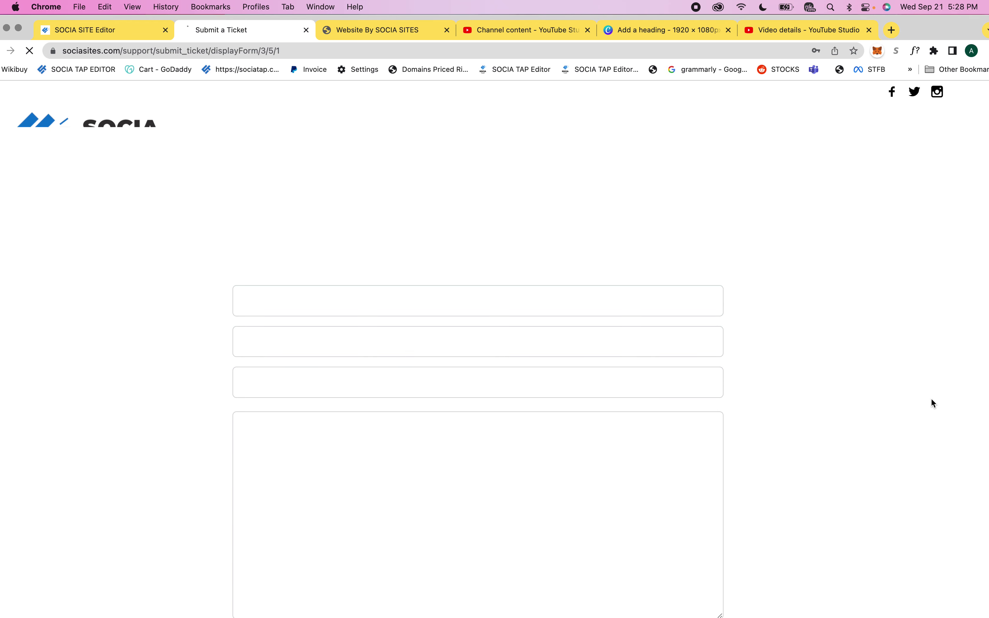
scroll(824, 399, down, 3)
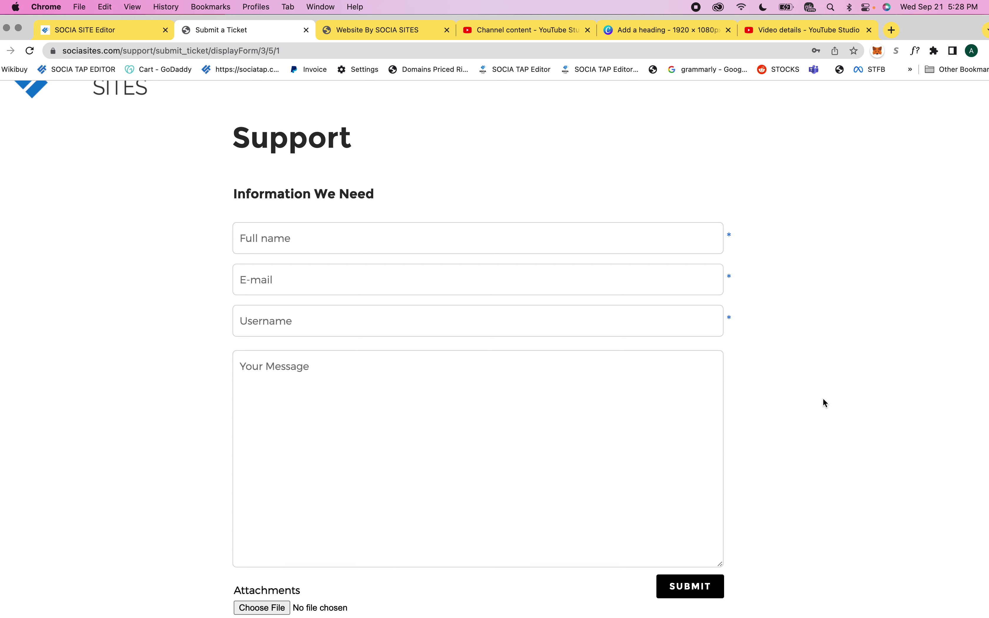
scroll(823, 399, up, 3)
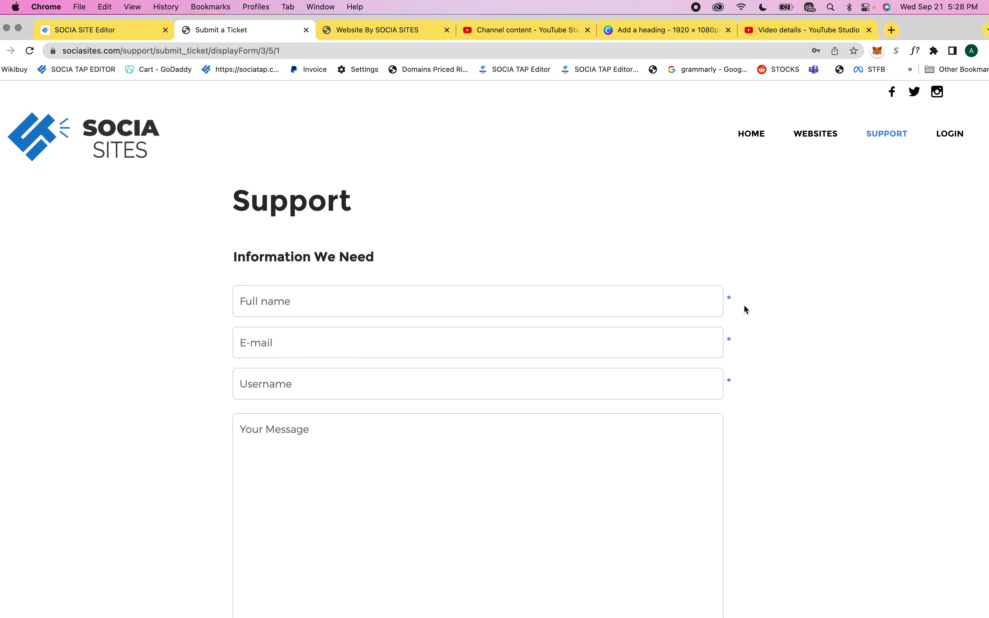
click(103, 34)
Leave the account settings pages and return to the photographer site's page editor, showing the Slideshow section.
click(977, 97)
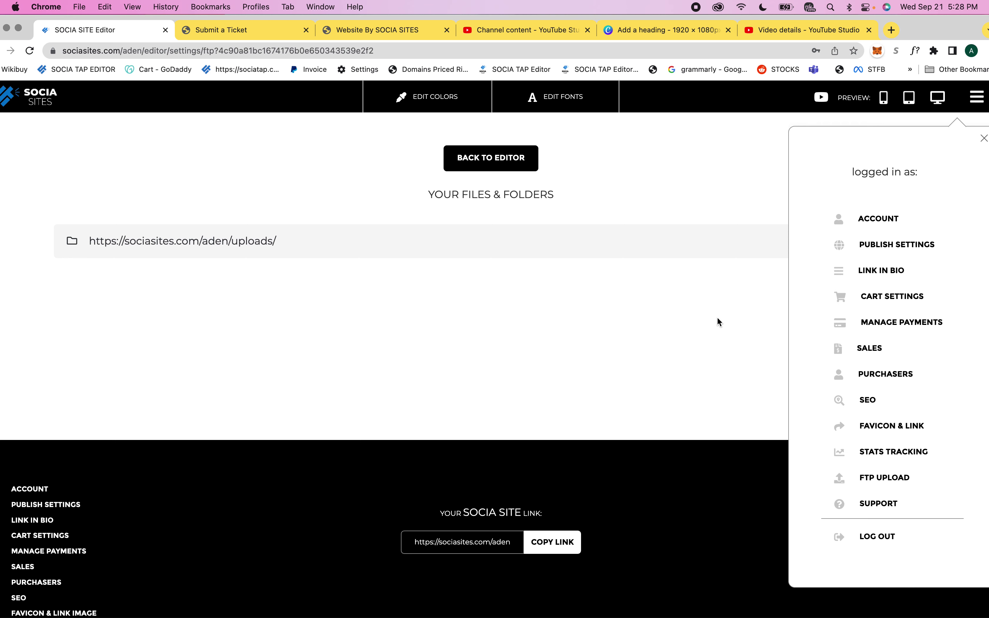
click(516, 155)
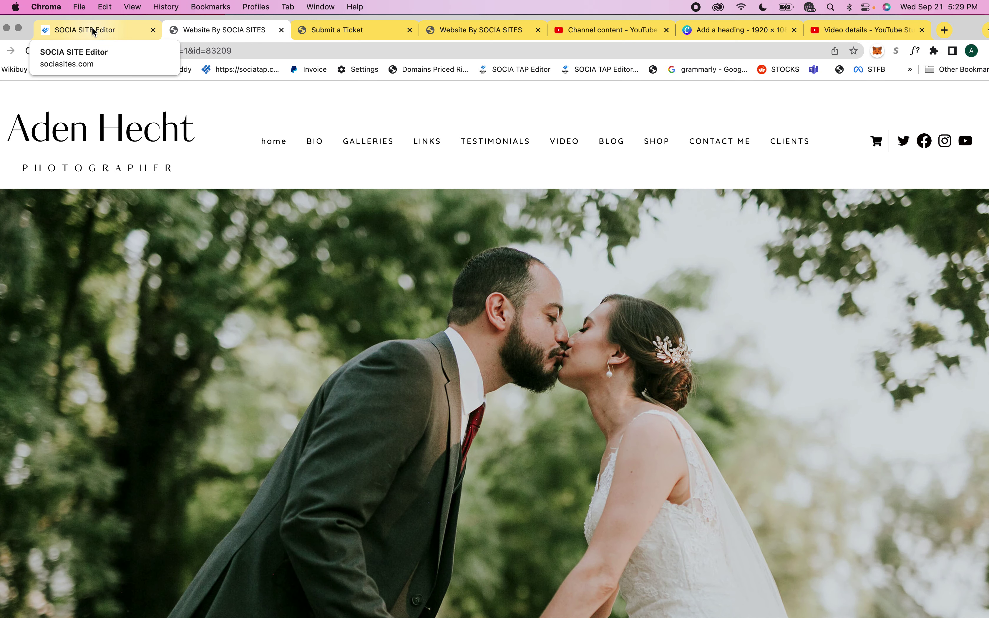
click(92, 29)
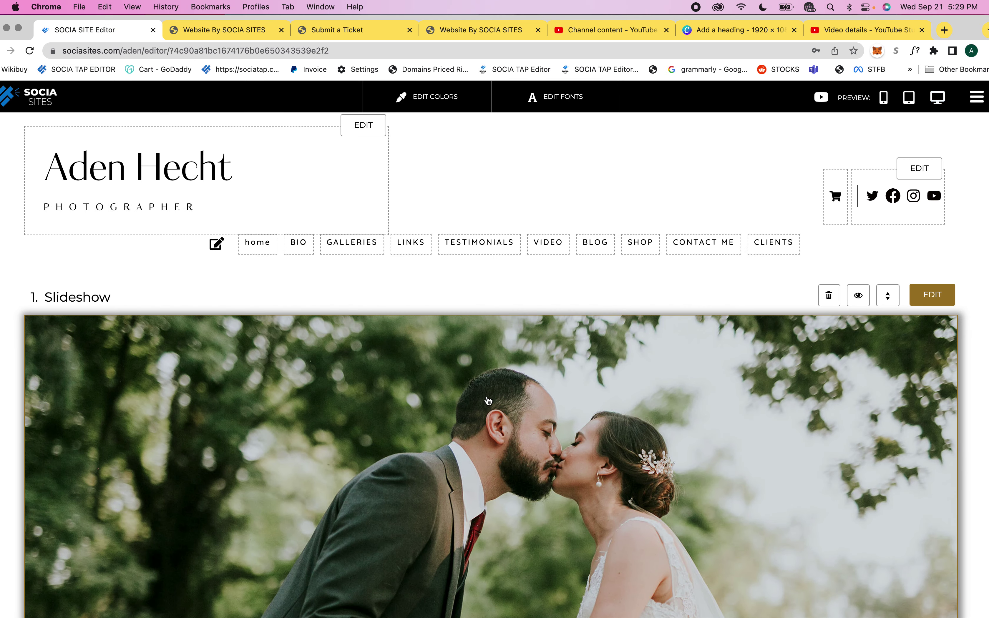